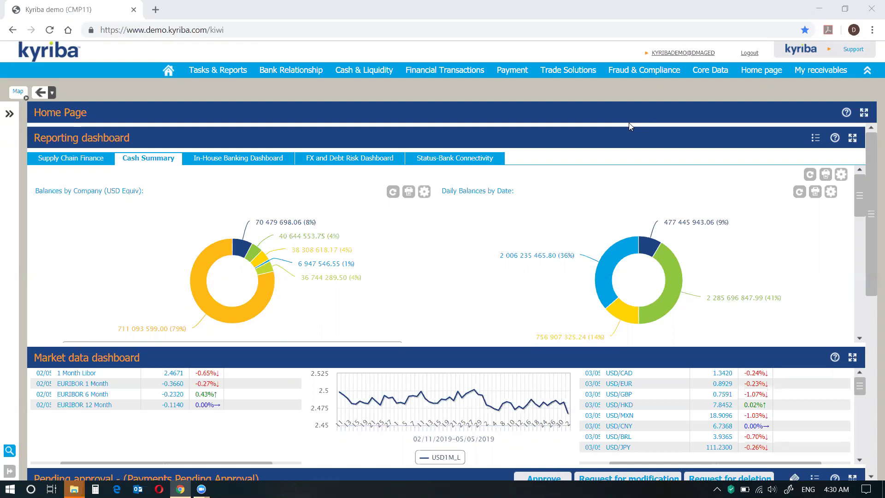
# Open the Payment > Payments/Direct Debits workflow menu map
pyautogui.moveTo(520, 69)
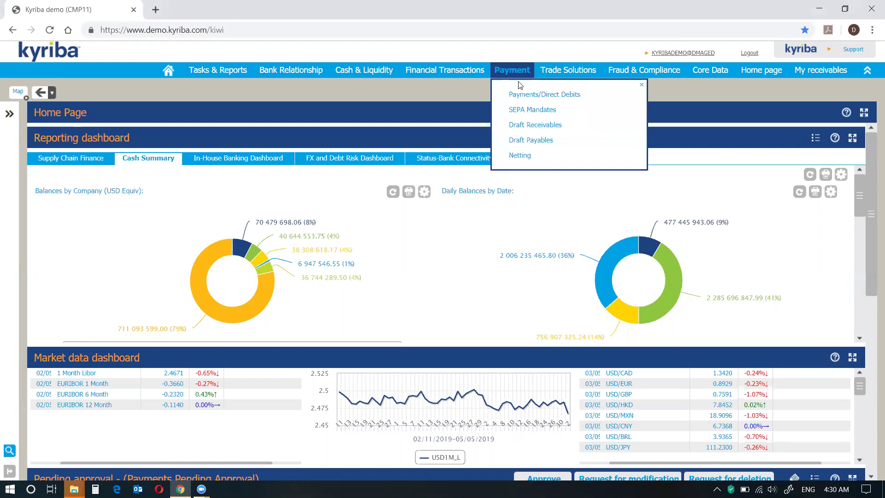
pyautogui.click(520, 88)
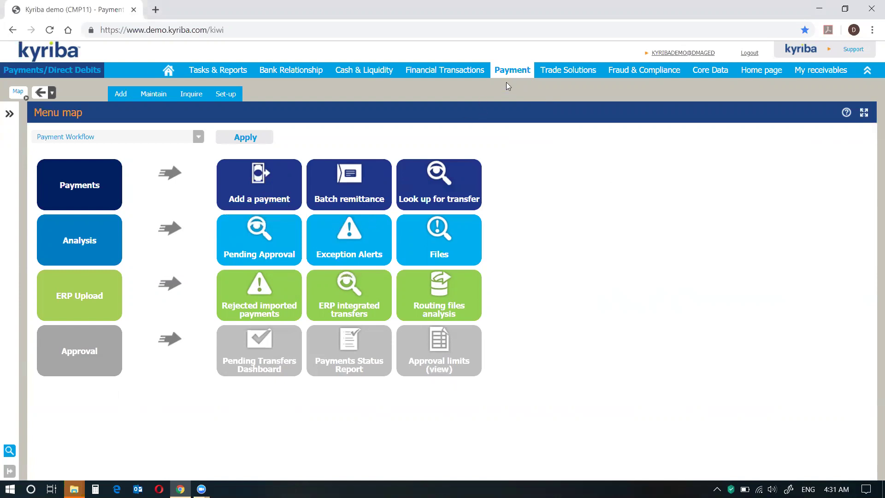
# Preview a blank domestic transfer form, cancel it, and restart Add a payment
pyautogui.click(264, 199)
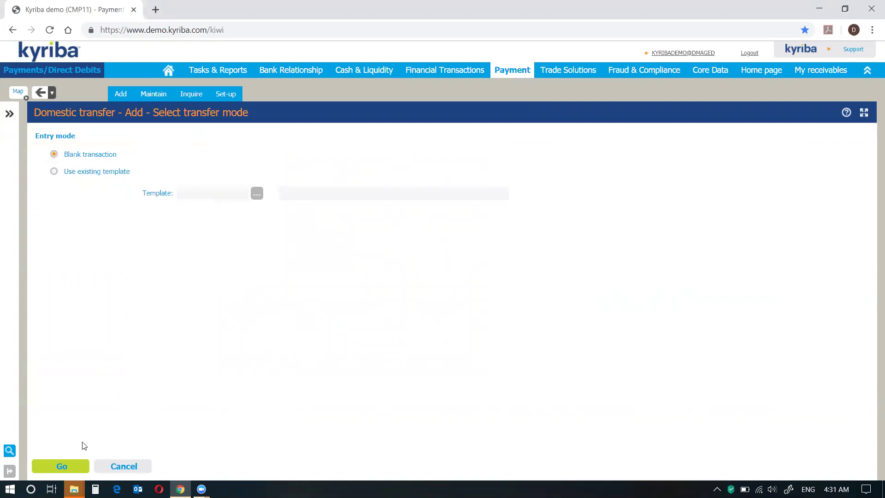
pyautogui.click(75, 466)
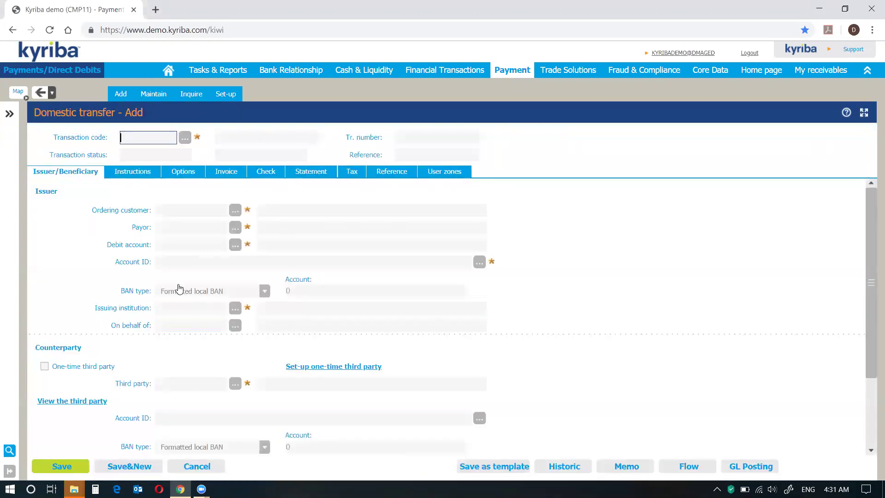
pyautogui.scroll(-2, 299, 299)
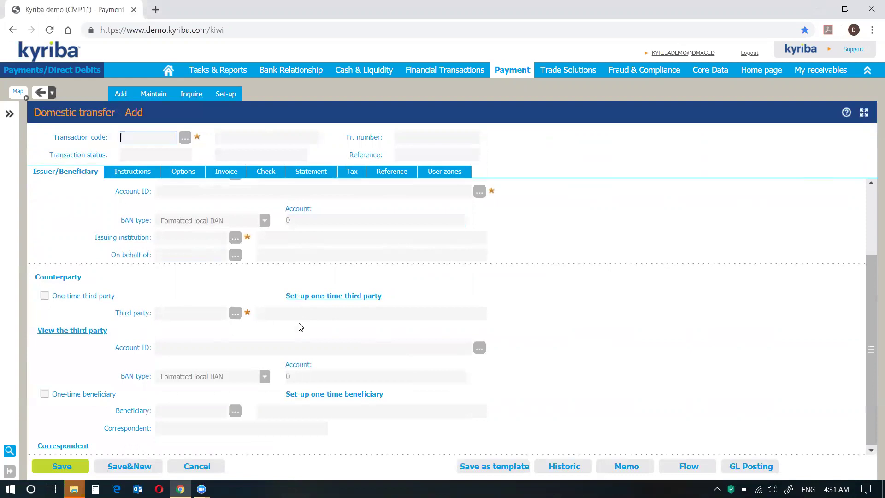
pyautogui.scroll(2, 291, 341)
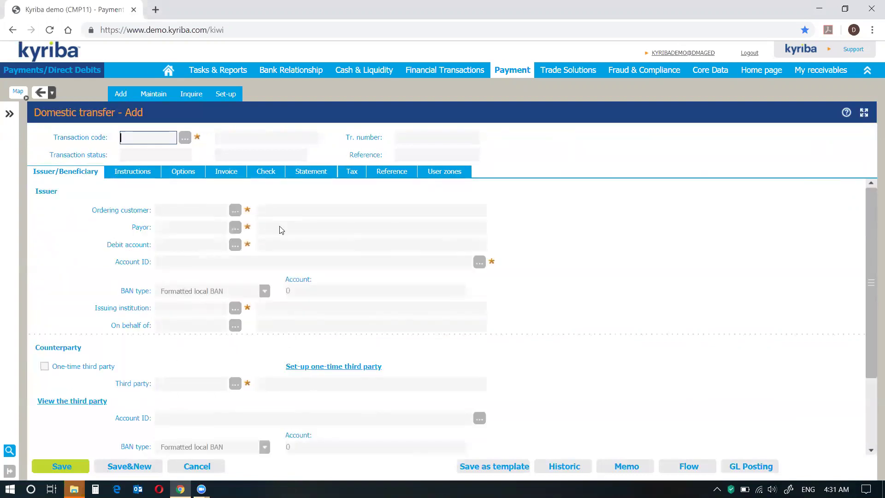
pyautogui.click(205, 467)
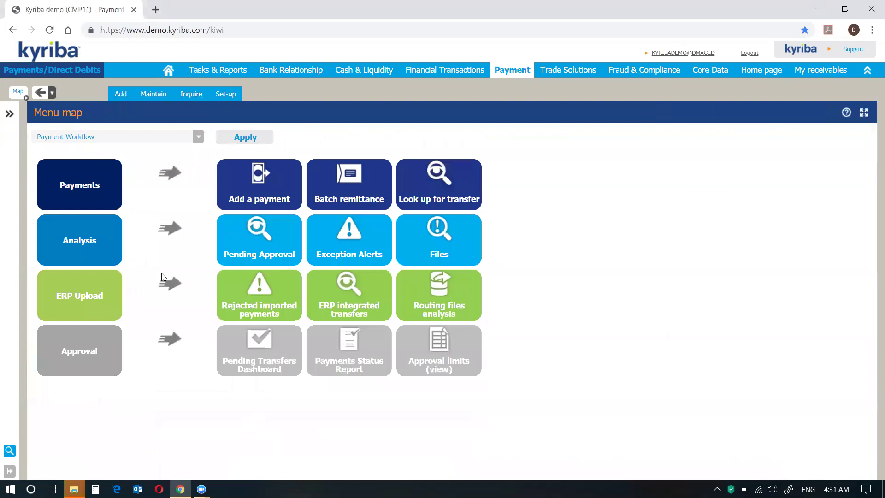
pyautogui.click(259, 233)
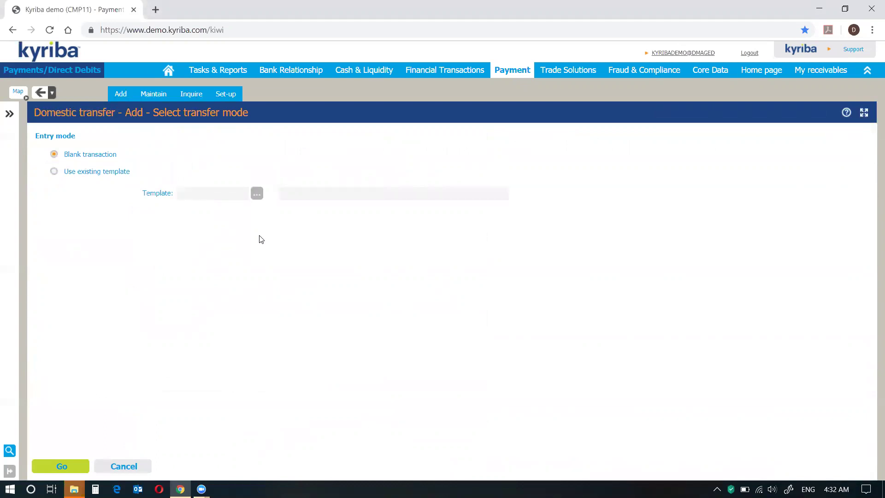
# Create the domestic transfer from the TESTAPPROVALS template and review the prefilled DOMT form
pyautogui.click(99, 174)
pyautogui.click(185, 196)
pyautogui.write('TEST')
pyautogui.click(206, 221)
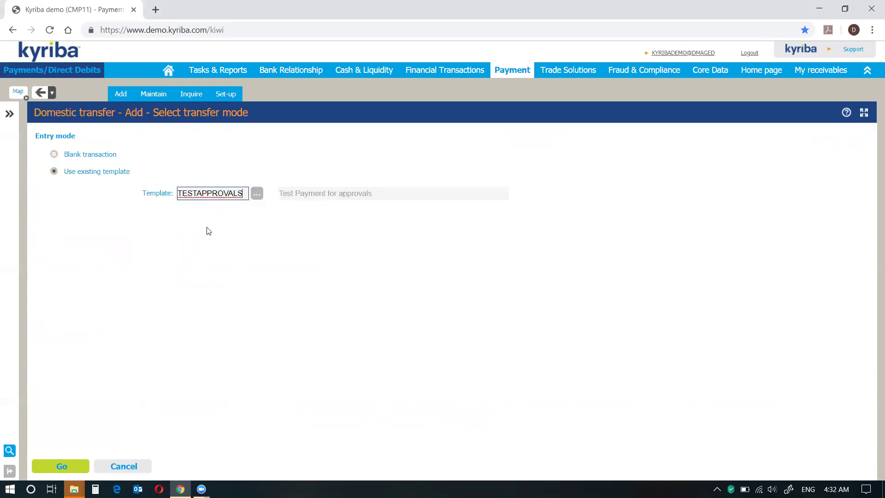
pyautogui.click(59, 467)
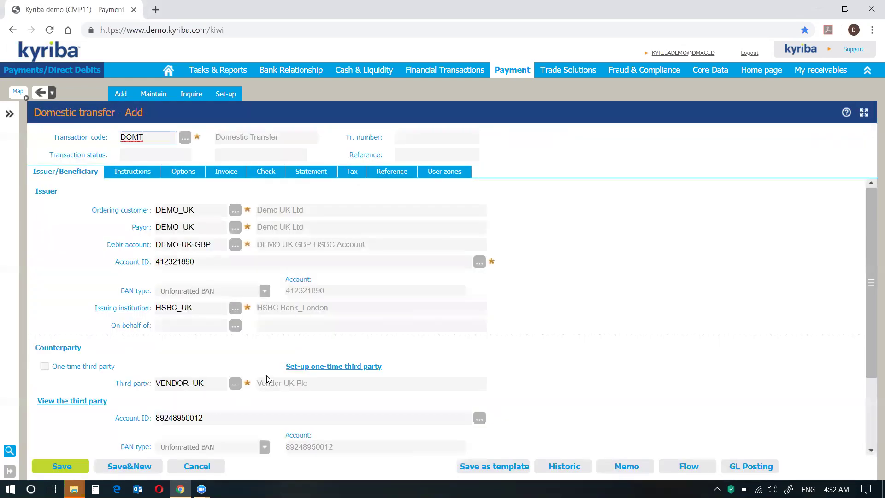
pyautogui.scroll(-2, 326, 352)
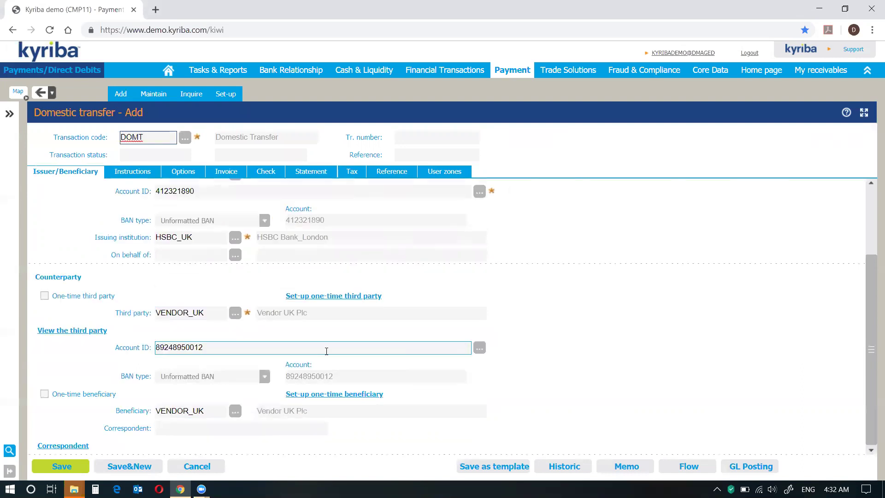
pyautogui.scroll(2, 334, 367)
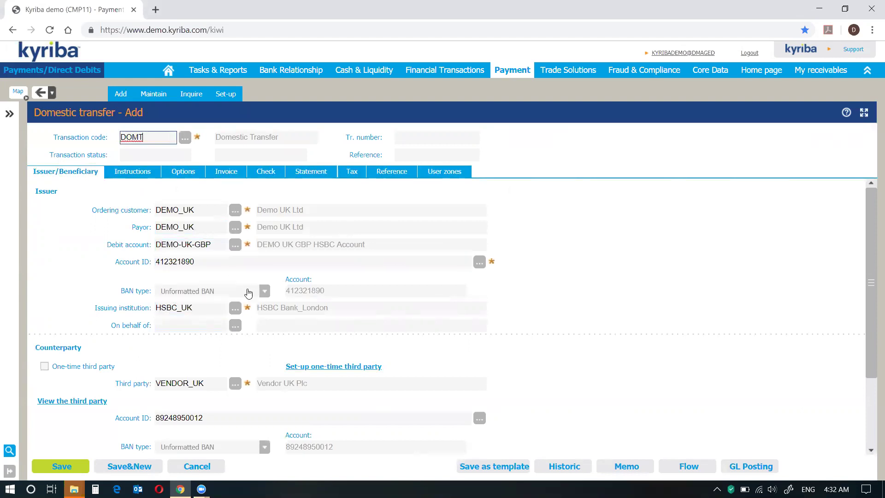
pyautogui.scroll(-2, 331, 344)
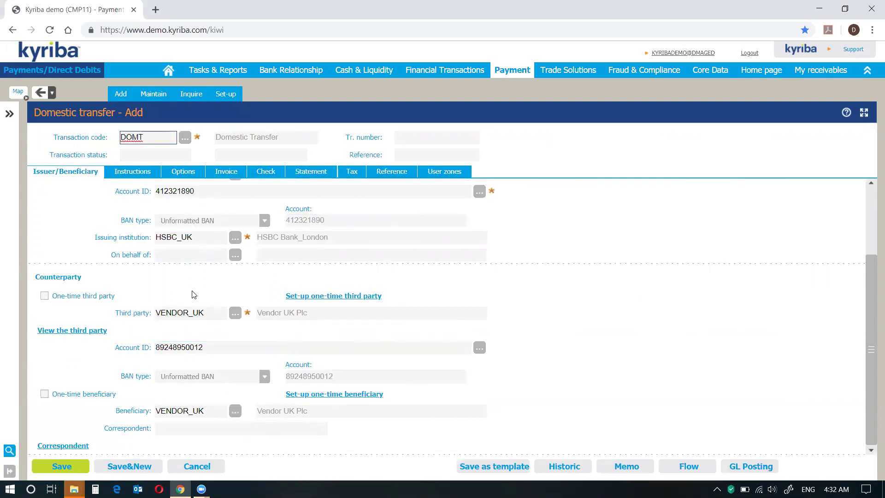
# Set the transfer amount to 33 000 GBP and go back to the Issuer/Beneficiary details
pyautogui.click(138, 179)
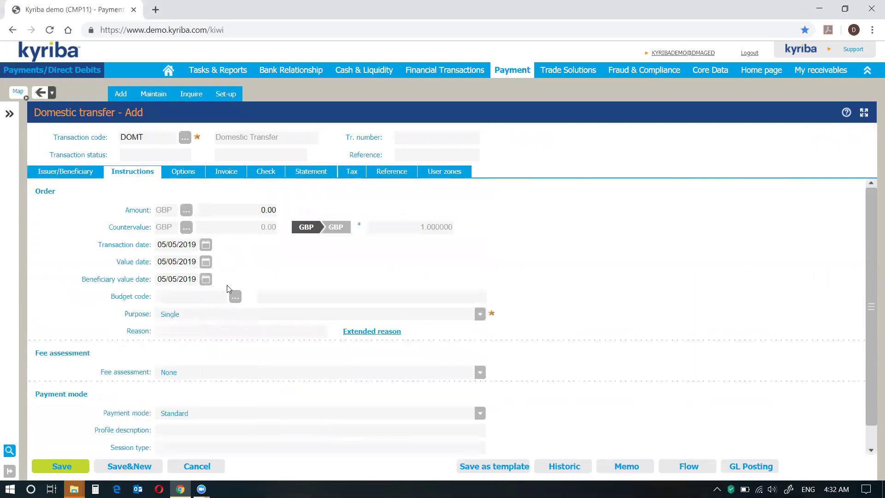
pyautogui.click(232, 209)
pyautogui.write('33 000')
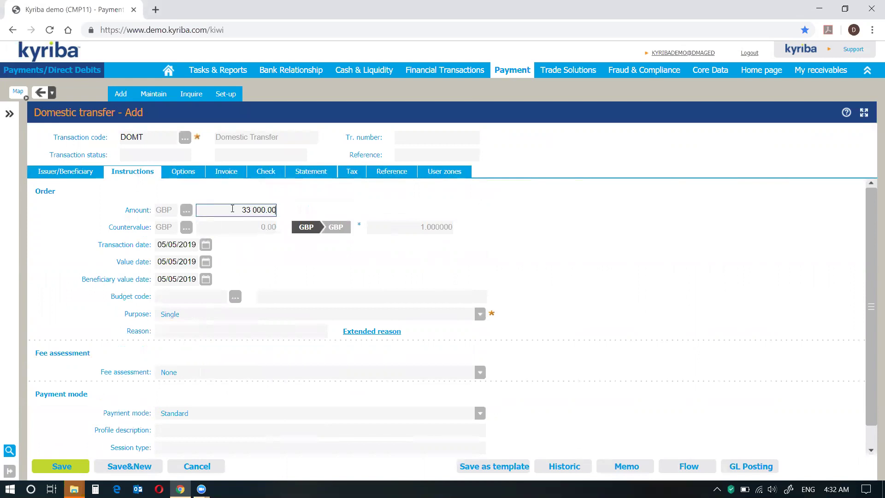
pyautogui.click(330, 205)
pyautogui.click(31, 175)
pyautogui.scroll(2, 224, 294)
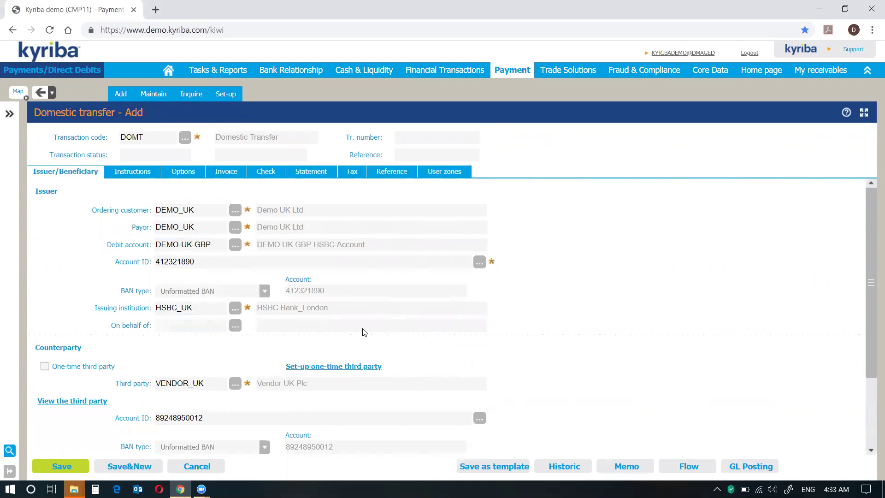
pyautogui.scroll(-2, 619, 367)
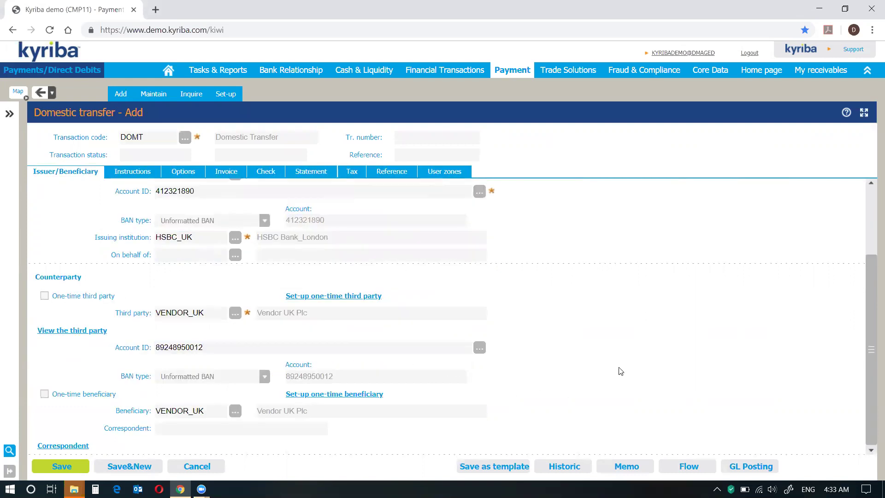
# Generate and save balanced Bank credit and Offset debit GL entries of 33 000.00 GBP
pyautogui.click(751, 467)
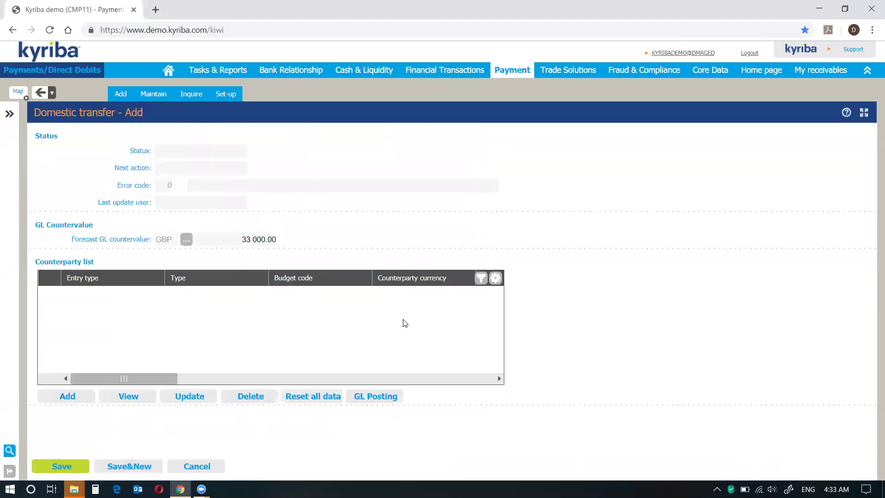
pyautogui.click(306, 401)
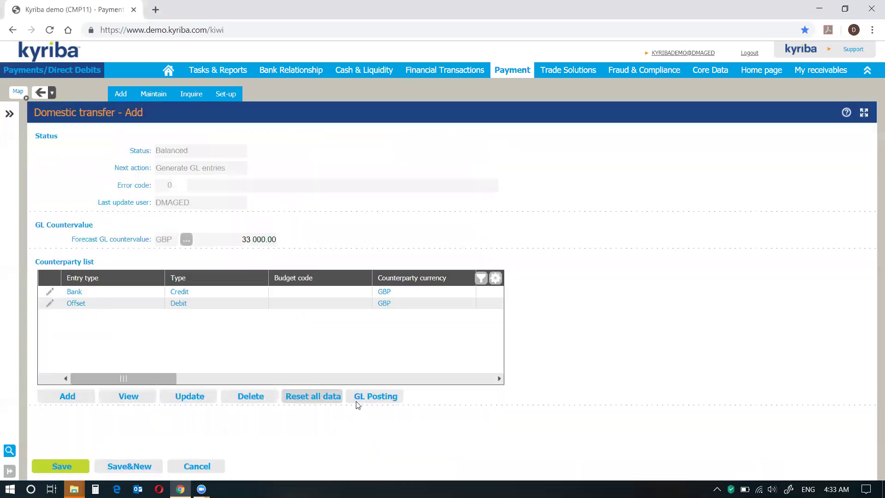
pyautogui.moveTo(152, 378)
pyautogui.mouseDown()
pyautogui.moveTo(290, 388)
pyautogui.moveTo(143, 379)
pyautogui.mouseUp()
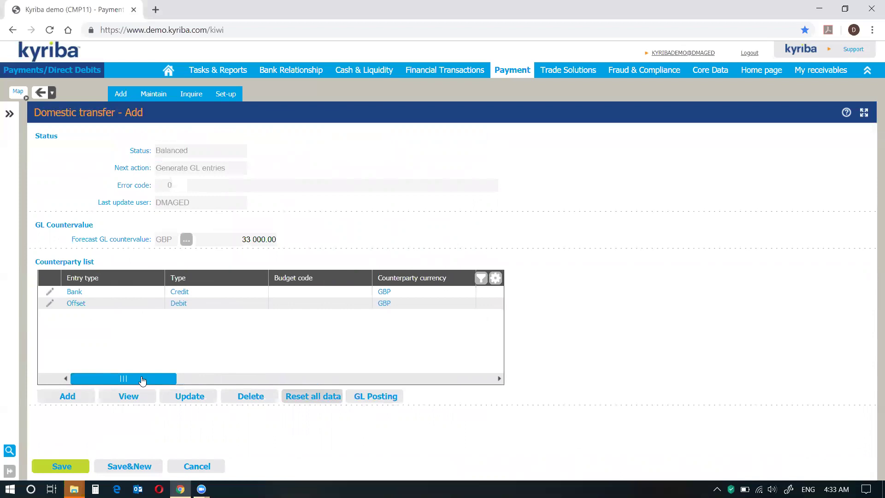
pyautogui.click(71, 468)
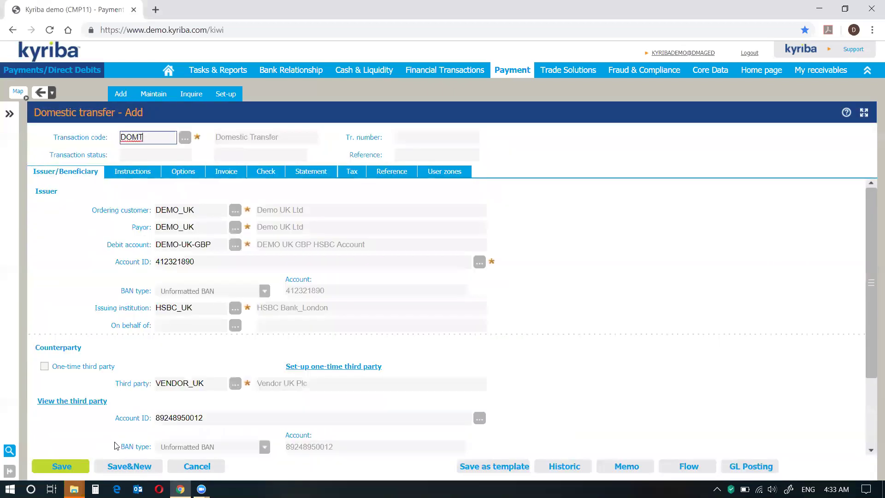
# Save the transfer as DUKDOMT000297, registered and awaiting Sign (level 1)
pyautogui.click(74, 465)
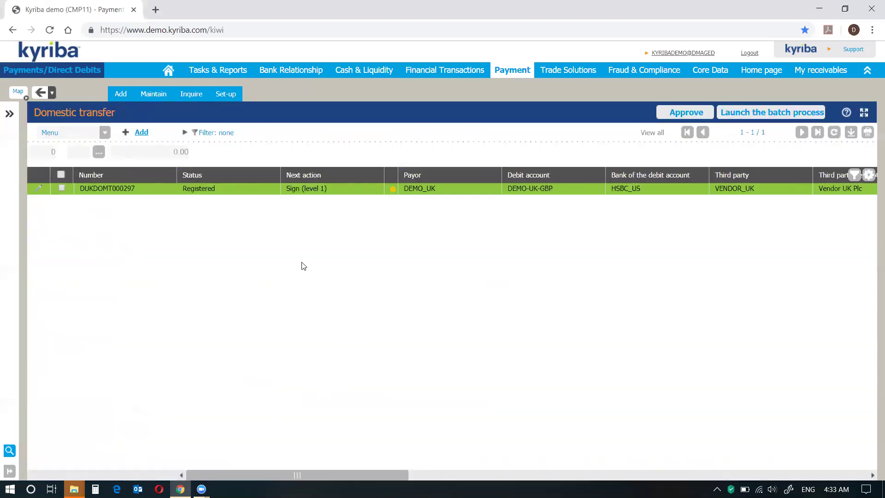
pyautogui.click(371, 475)
# On the home dashboard, select the two 33 000.00 USD pending payments and check their actions
pyautogui.click(168, 73)
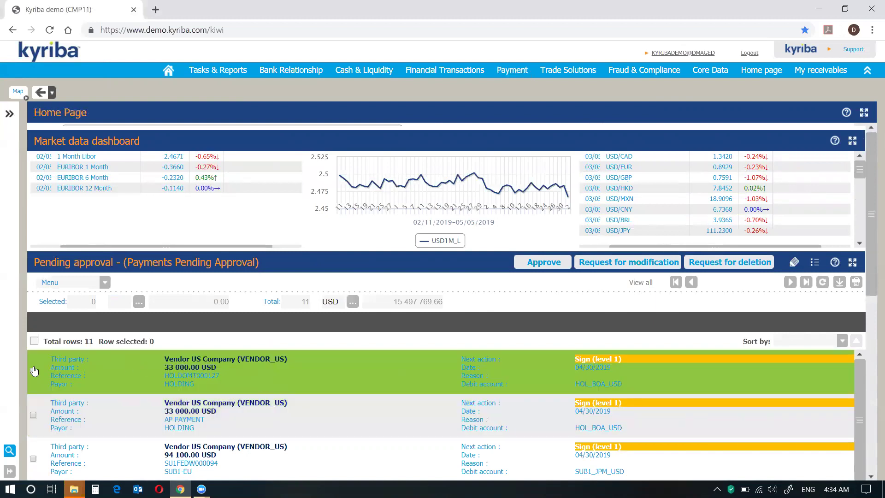
pyautogui.click(33, 371)
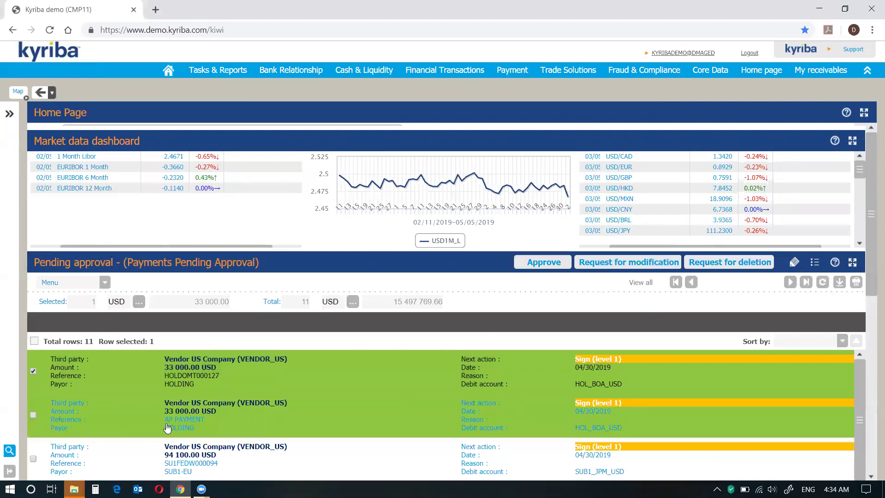
pyautogui.click(34, 414)
pyautogui.rightClick(377, 374)
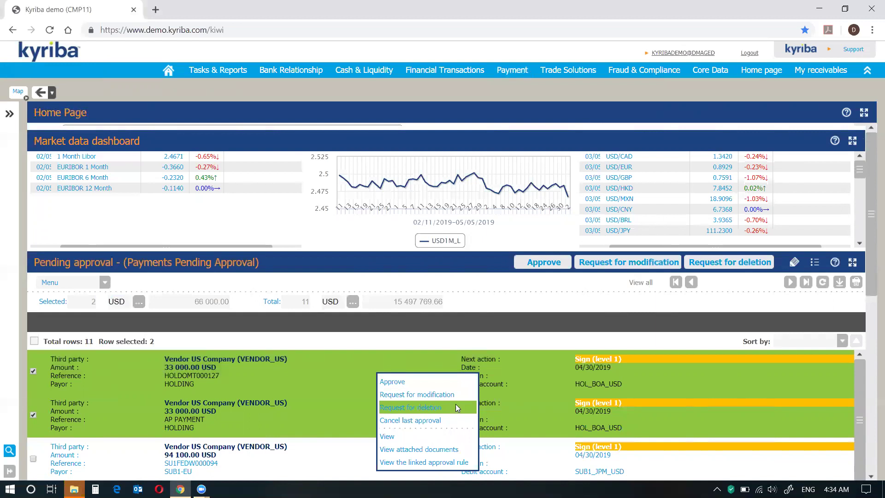
pyautogui.click(531, 373)
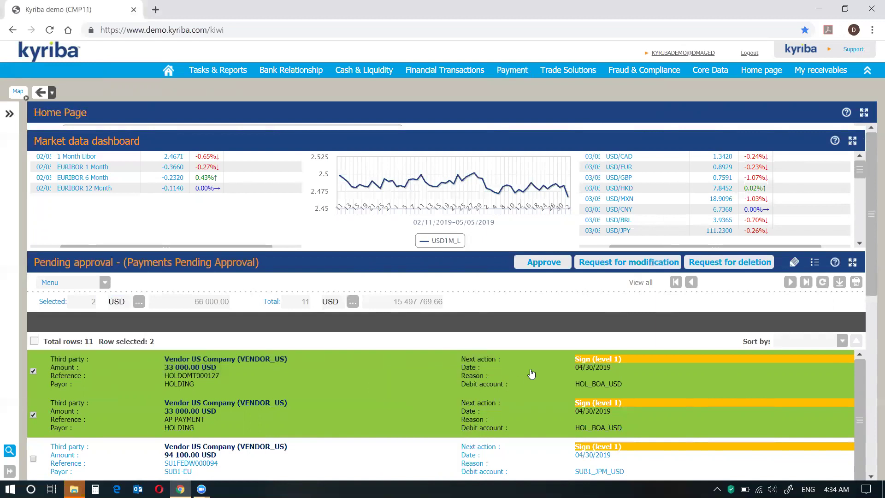
# Scroll the HOLDOMT000127 Detail panel to its top and the Home Page back up
pyautogui.scroll(3, 620, 419)
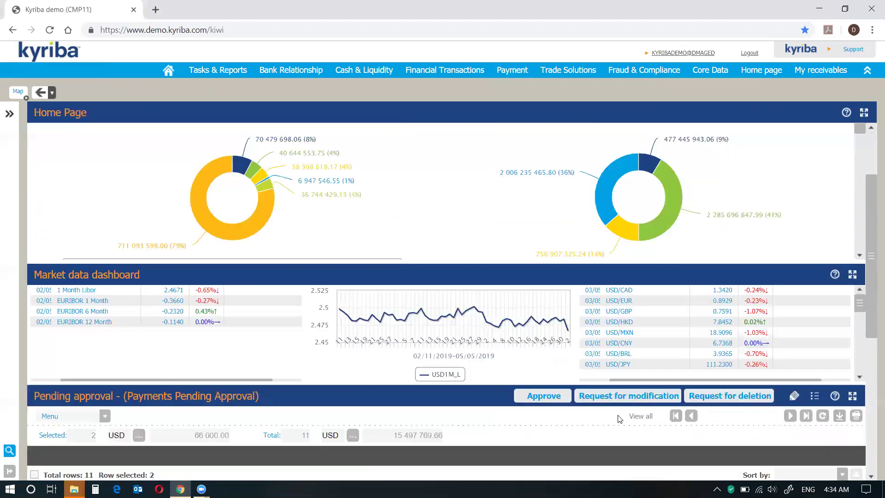
pyautogui.moveTo(870, 179); pyautogui.dragTo(873, 368)
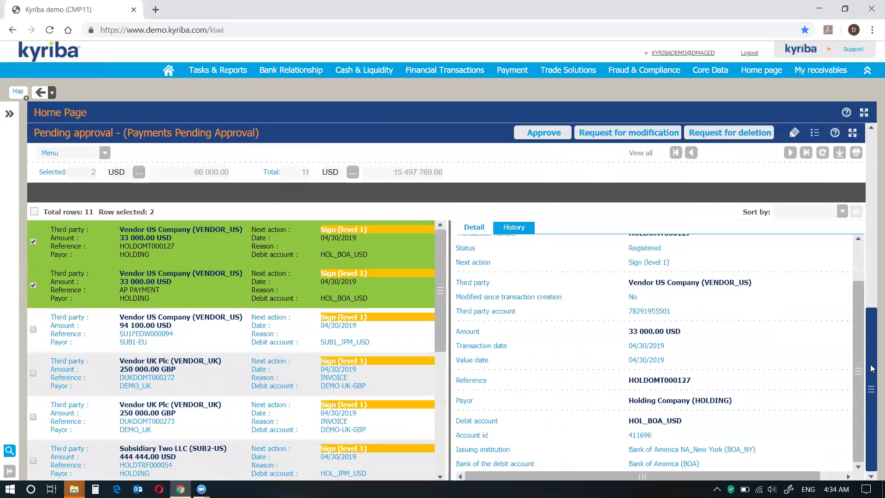
pyautogui.scroll(2, 778, 328)
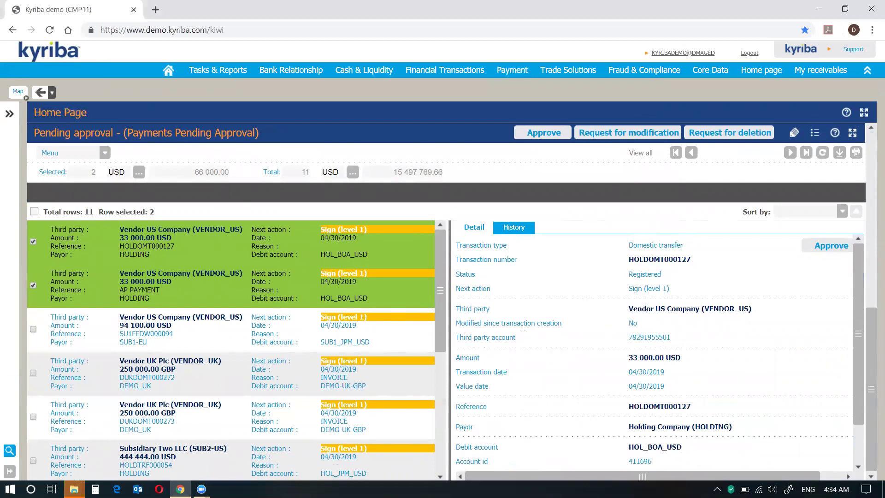
pyautogui.scroll(8, 439, 305)
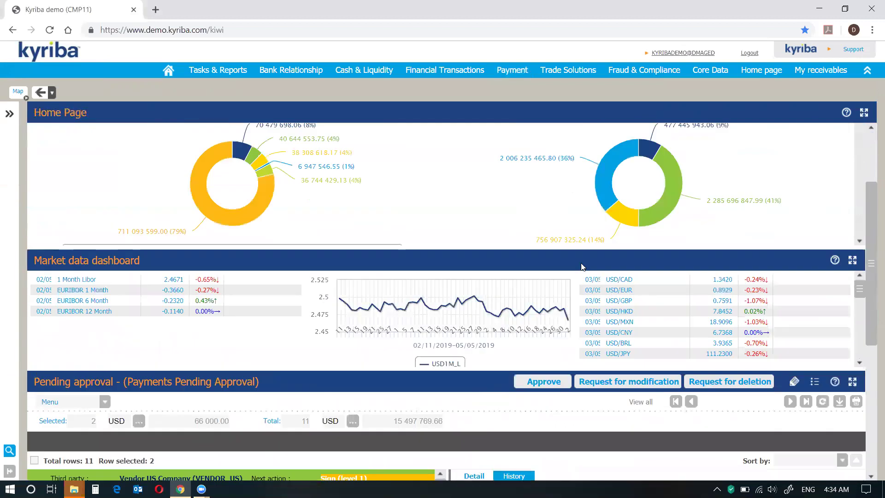